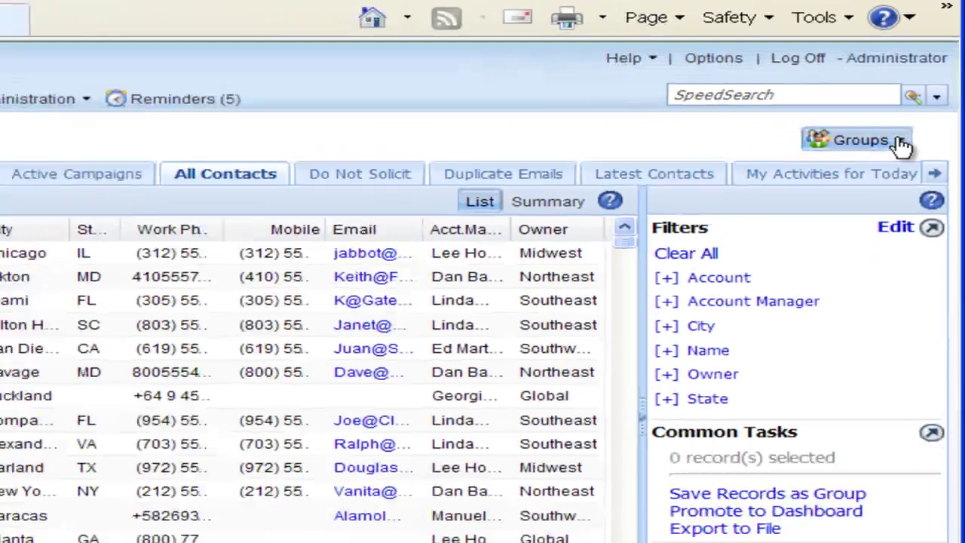
Open Manage Groups from the Groups menu to show all ten contact groups.
left_click(924, 200)
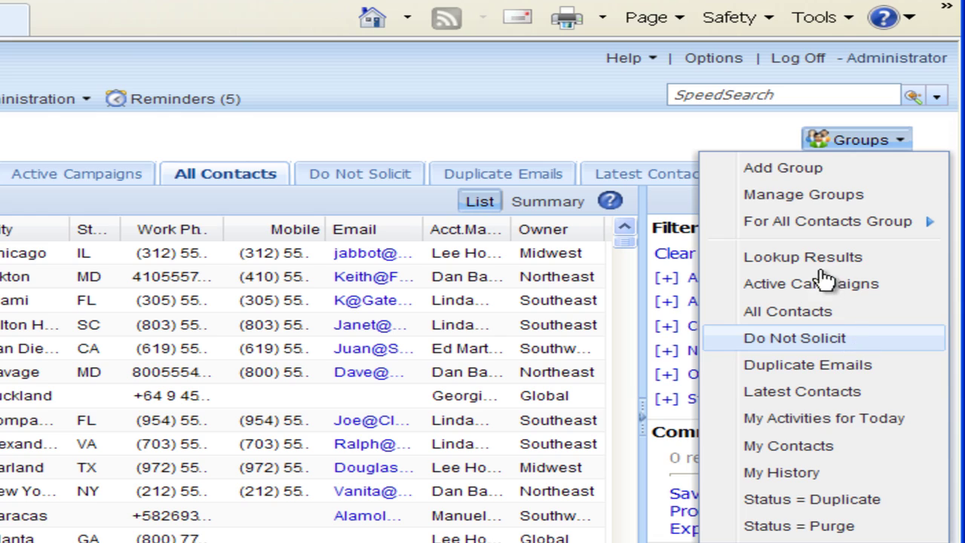
left_click(799, 196)
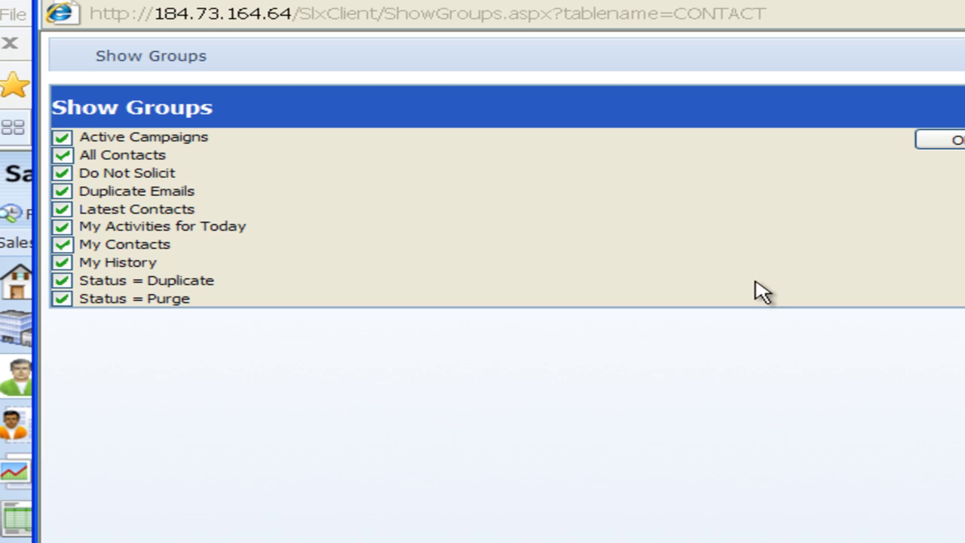
Close the Show Groups window to return to the All Contacts list.
left_click(953, 142)
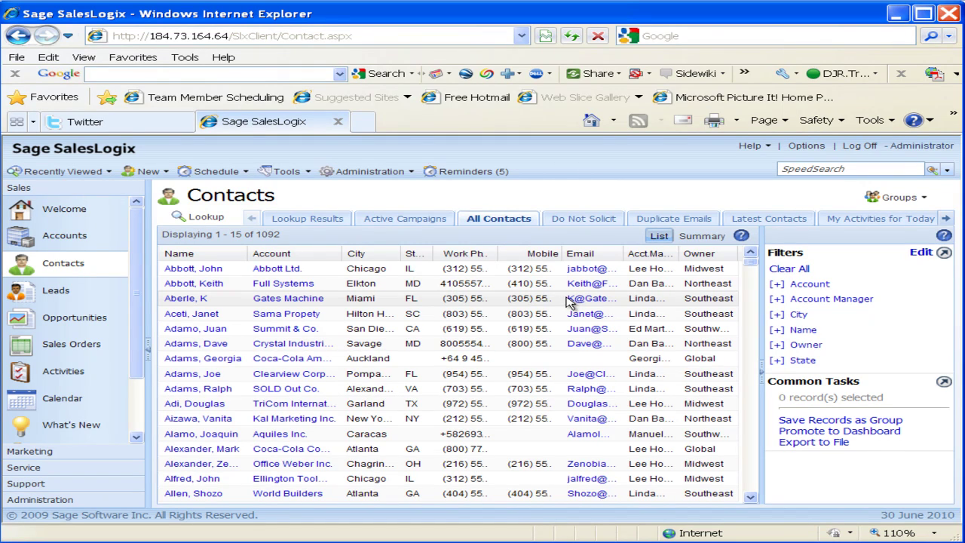
Start a new contact group and replace the default New Query name with 'TX and MI'.
left_click(897, 199)
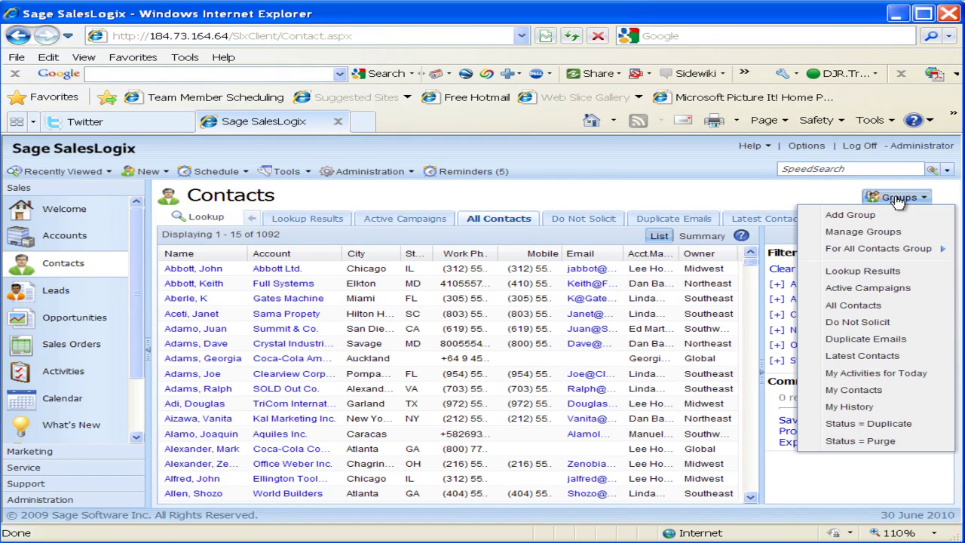
left_click(860, 218)
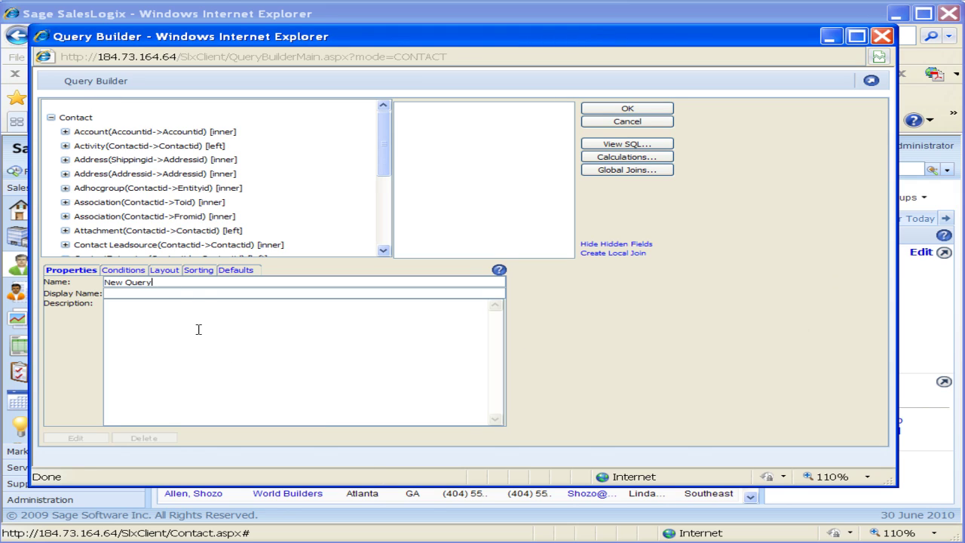
key("BackSpace")
key("BackSpace")
key("BackSpace")
key("BackSpace")
key("BackSpace")
key("BackSpace")
key("BackSpace")
key("BackSpace")
key("BackSpace")
type("TX and MI")
left_click(107, 293)
Describe the group as one account manager's contacts residing in Texas or Michigan.
left_click(134, 306)
type("These are conta")
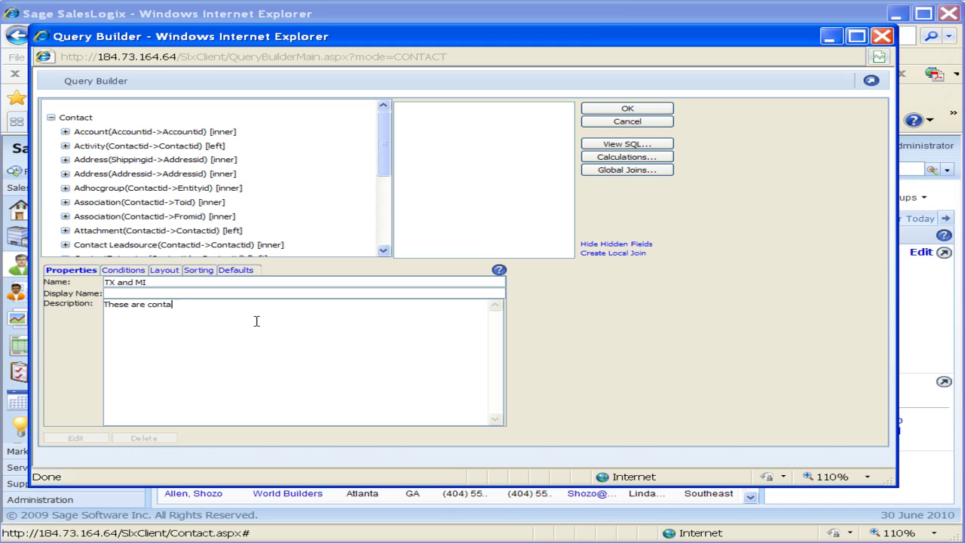
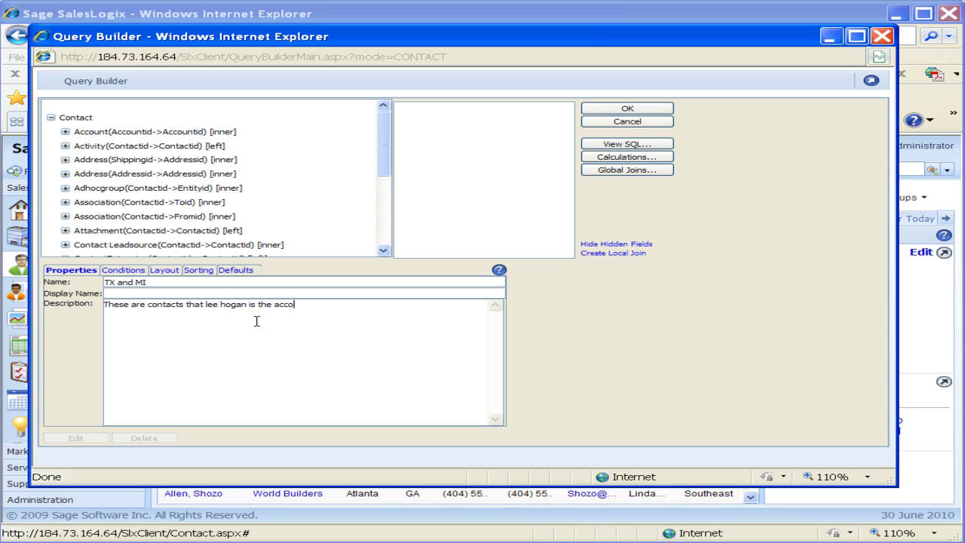
type("untmanager and they reside in either")
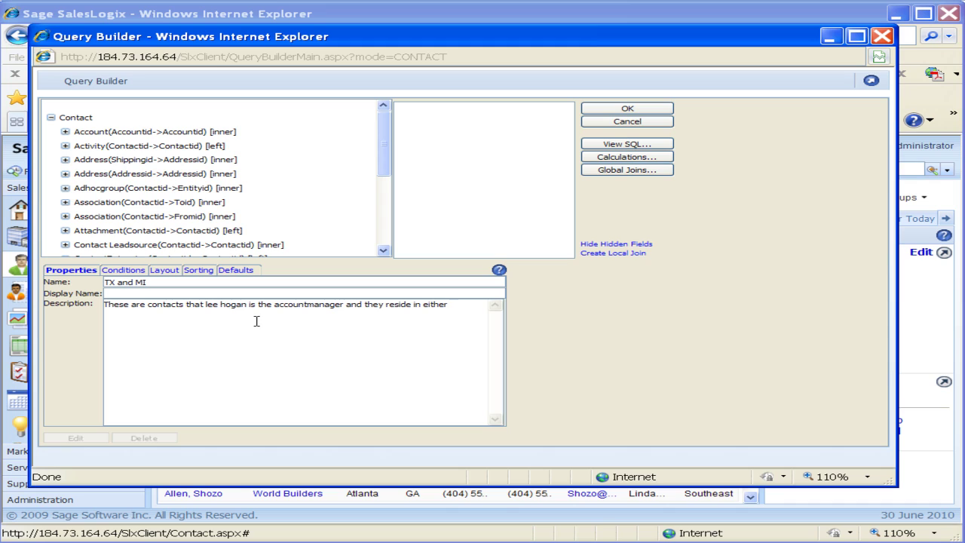
type(" Texac or")
key("BackSpace")
key("BackSpace")
key("BackSpace")
key("BackSpace")
type("x")
key("BackSpace")
type("se a")
key("BackSpace")
key("BackSpace")
type("or Michigan")
On the Conditions tab, drag the Contact table's Accountmanagerid field into the conditions grid.
left_click(122, 270)
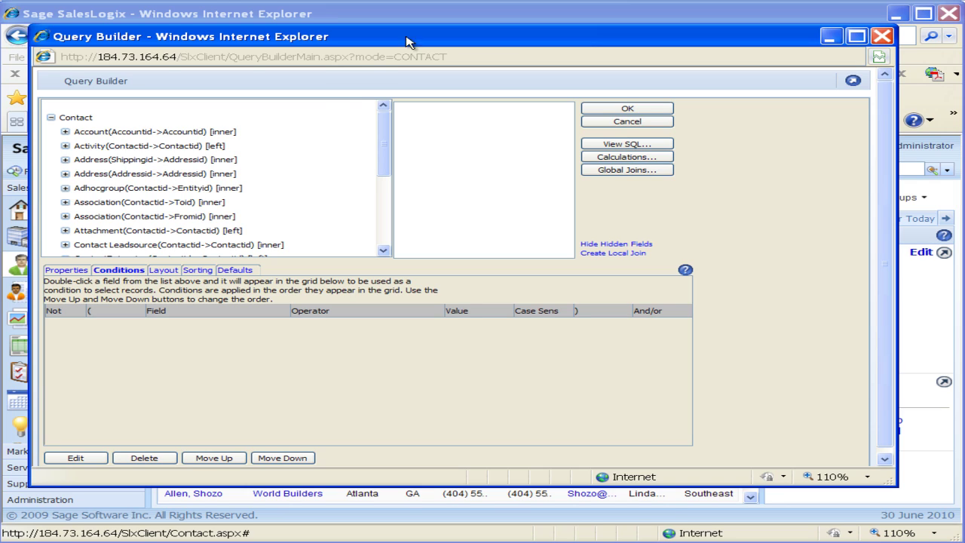
left_click(76, 118)
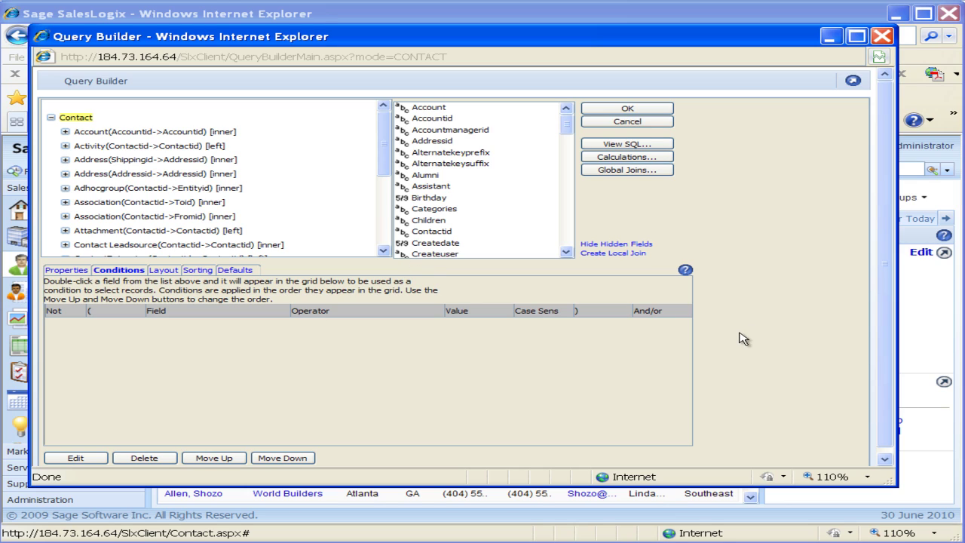
left_click(447, 132)
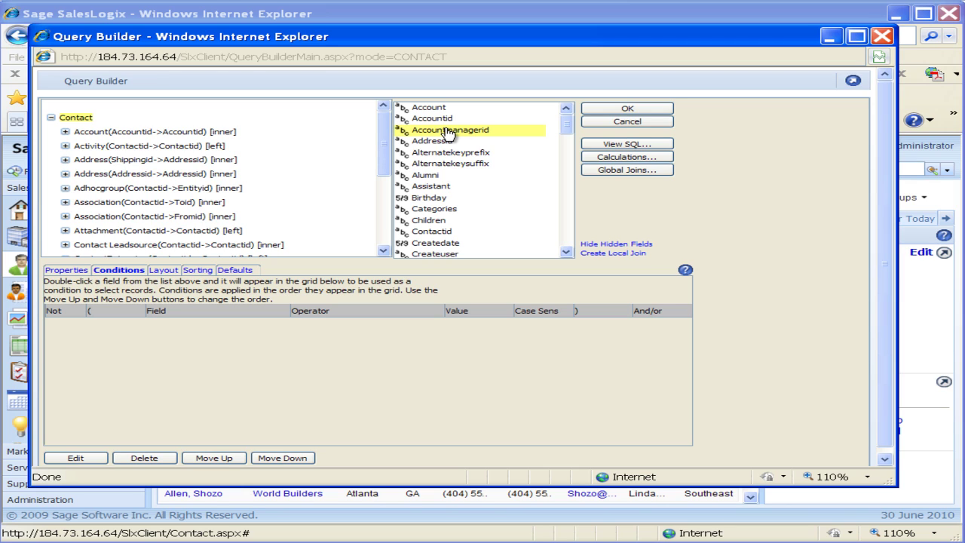
left_click_drag(448, 132, 282, 336)
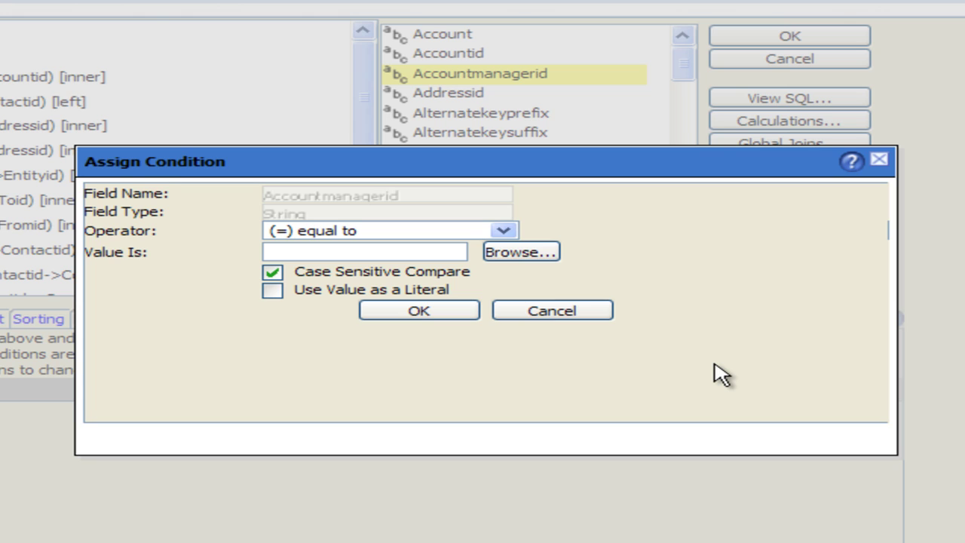
Set Accountmanagerid equal to the chosen account manager's ID, case-insensitive.
left_click(504, 230)
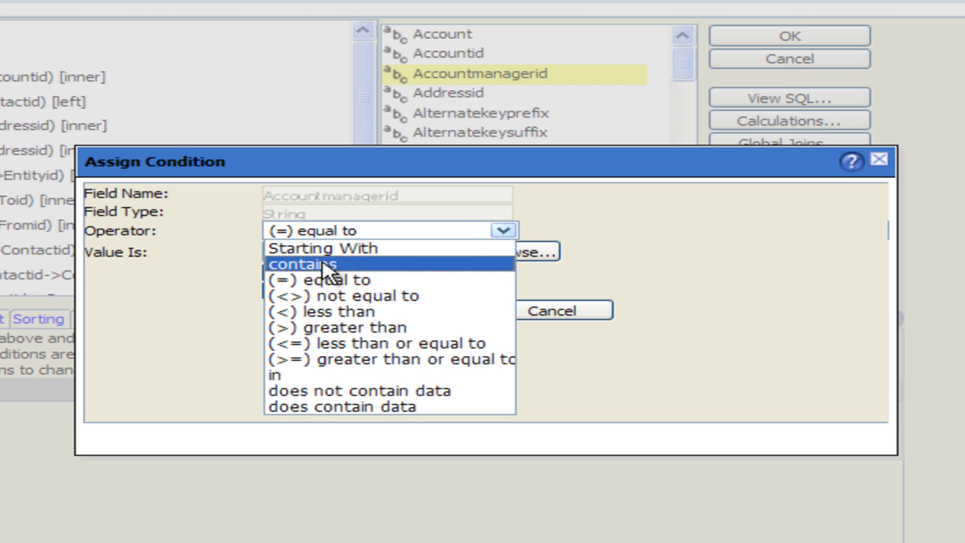
left_click(325, 281)
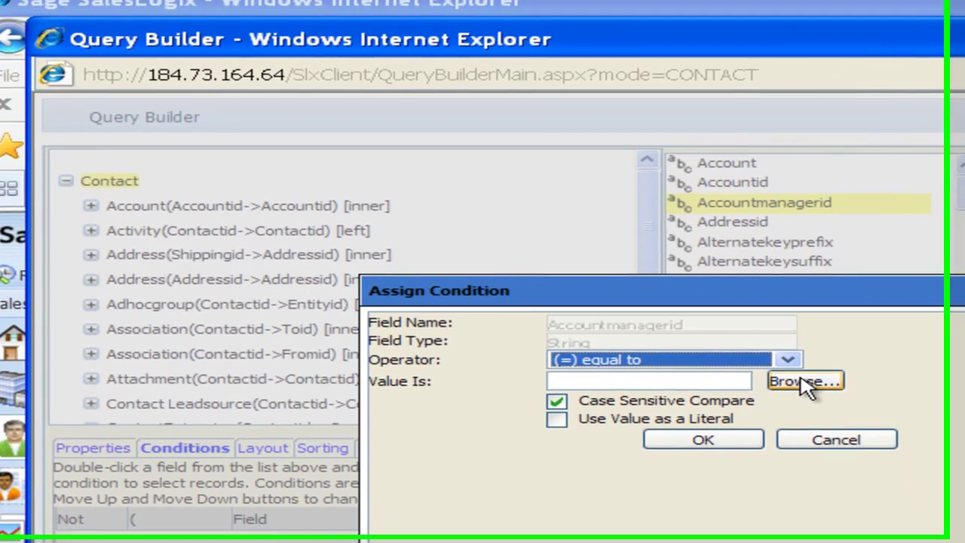
left_click(537, 255)
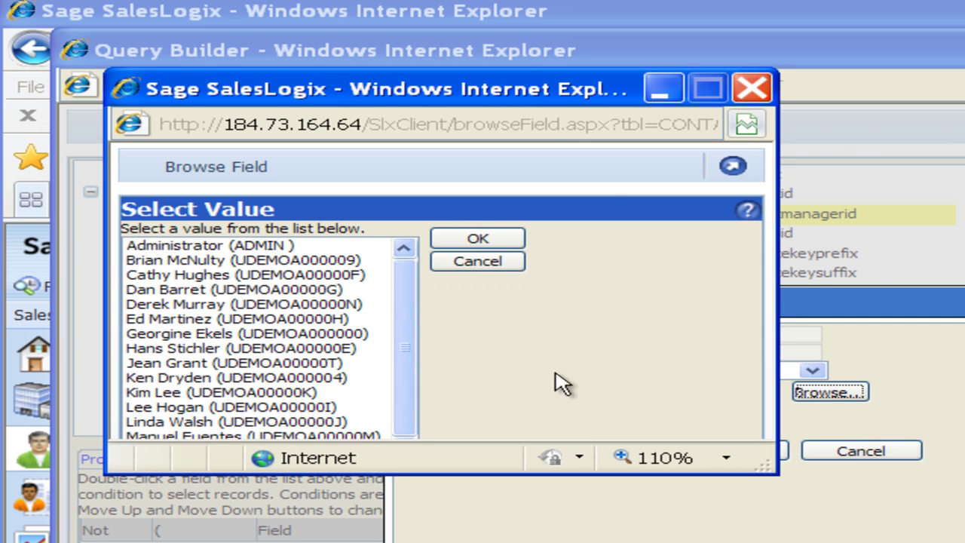
left_click_drag(503, 99, 539, 92)
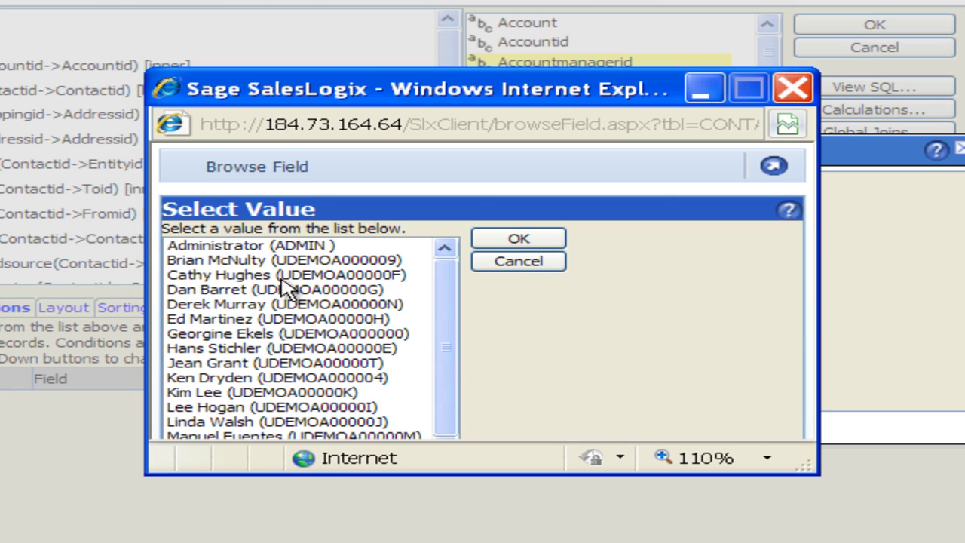
left_click(196, 407)
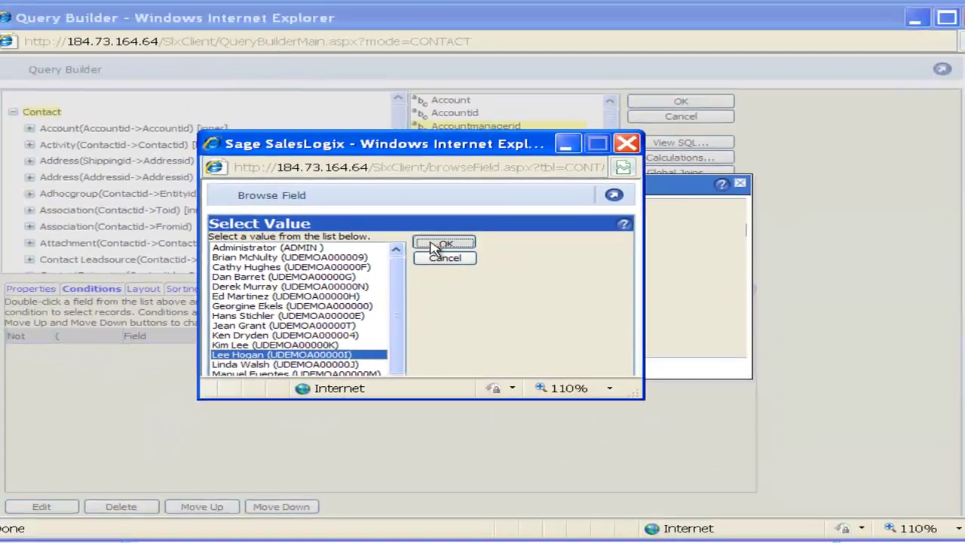
left_click(518, 239)
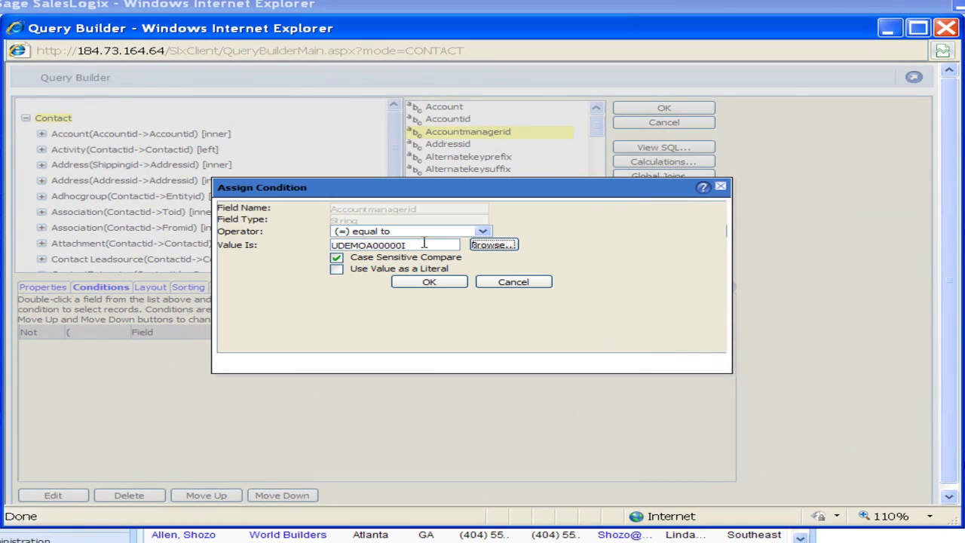
left_click(337, 259)
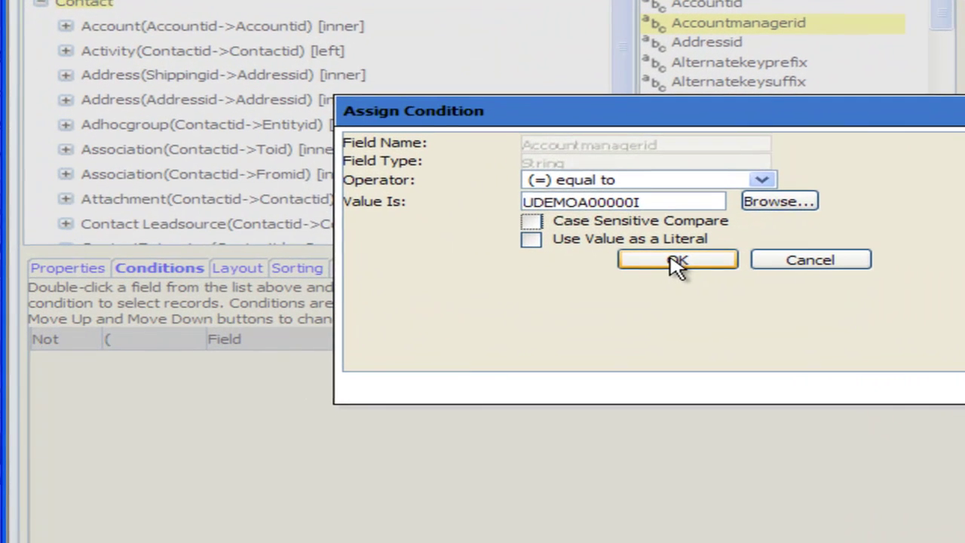
left_click(537, 274)
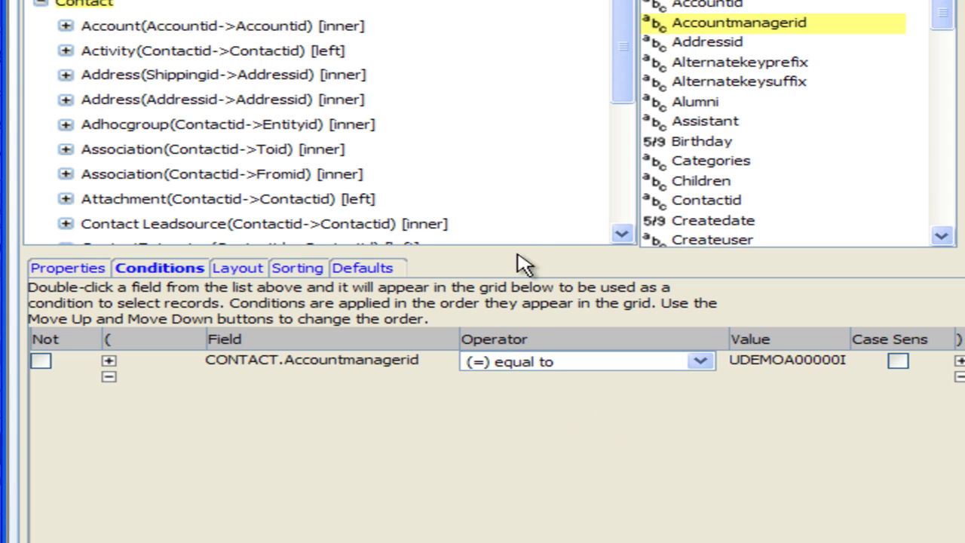
Add a case-insensitive condition that the contact's main address State equals TX.
left_click(121, 76)
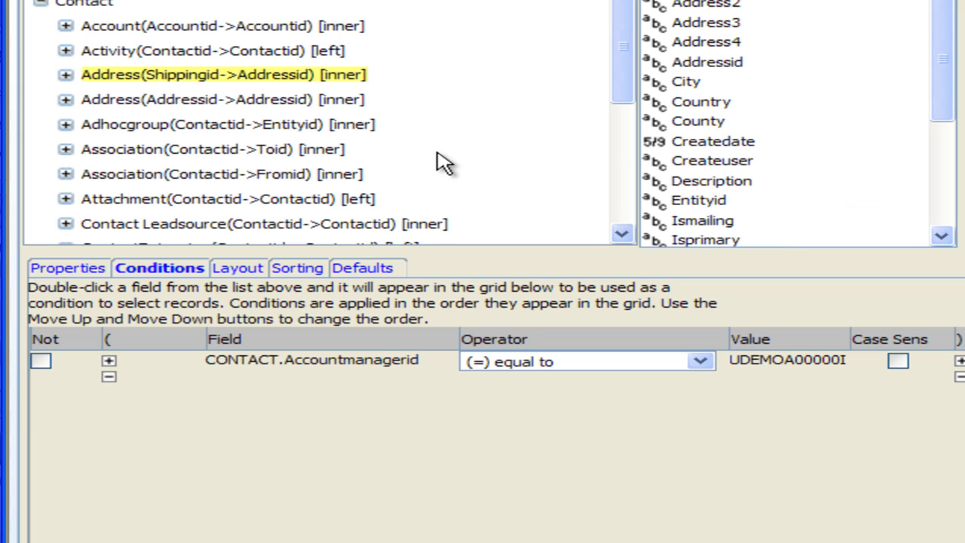
left_click(124, 106)
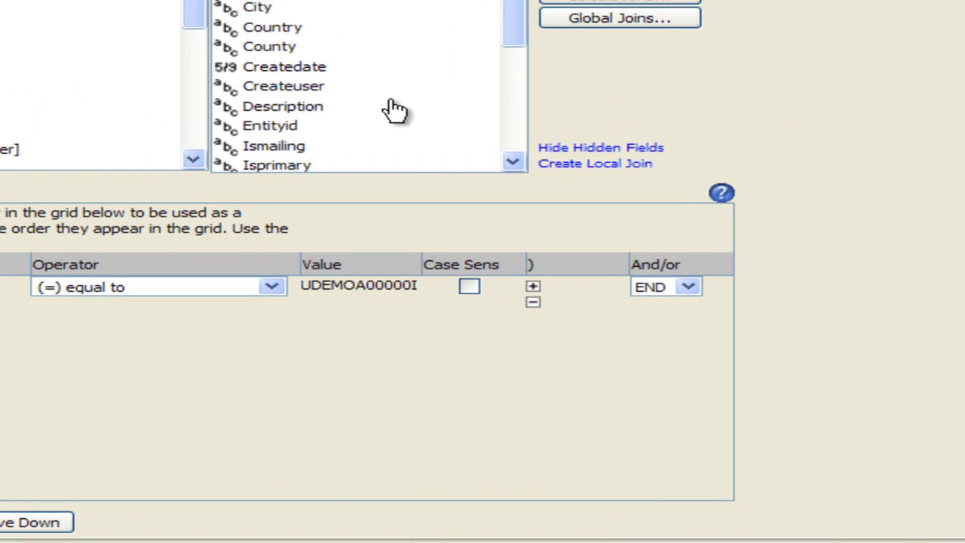
scroll(515, 165, "down", 3)
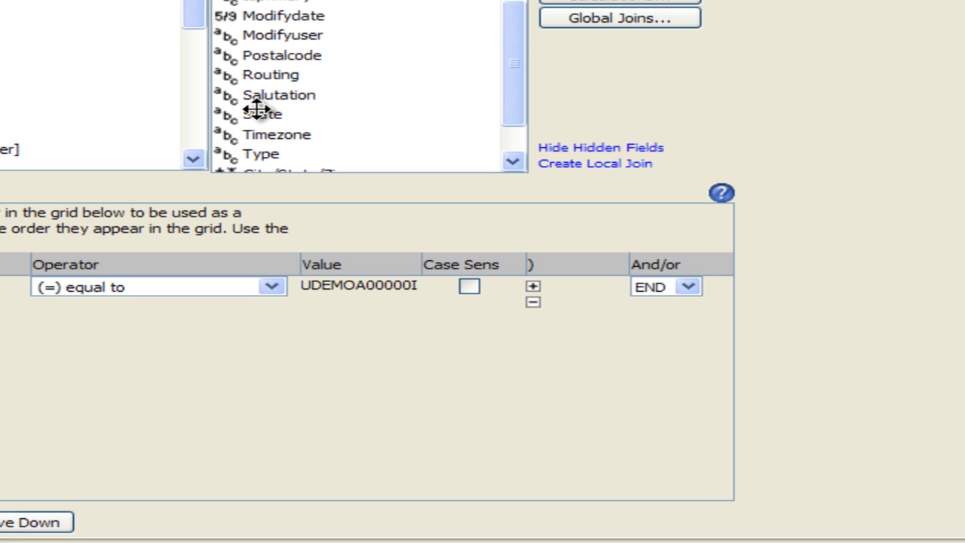
double_click(261, 117)
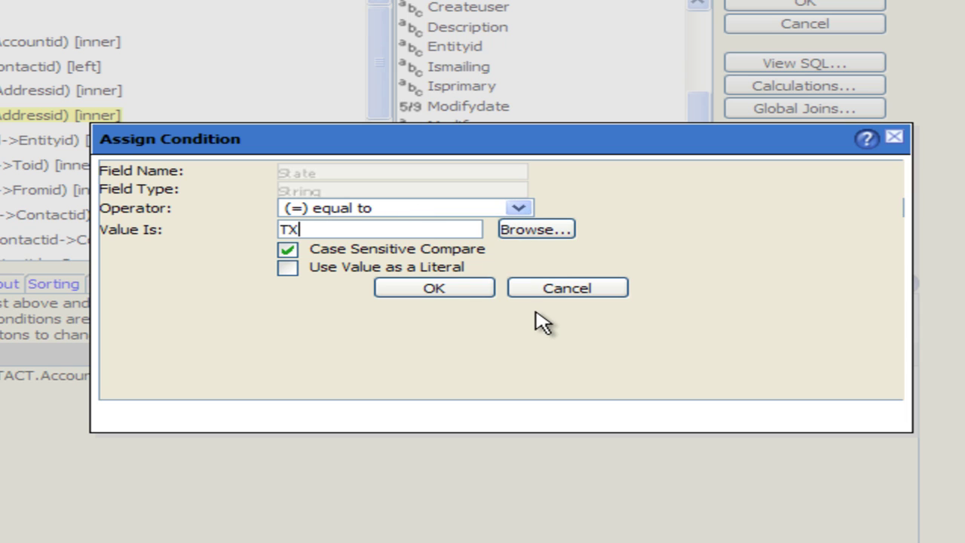
left_click(287, 249)
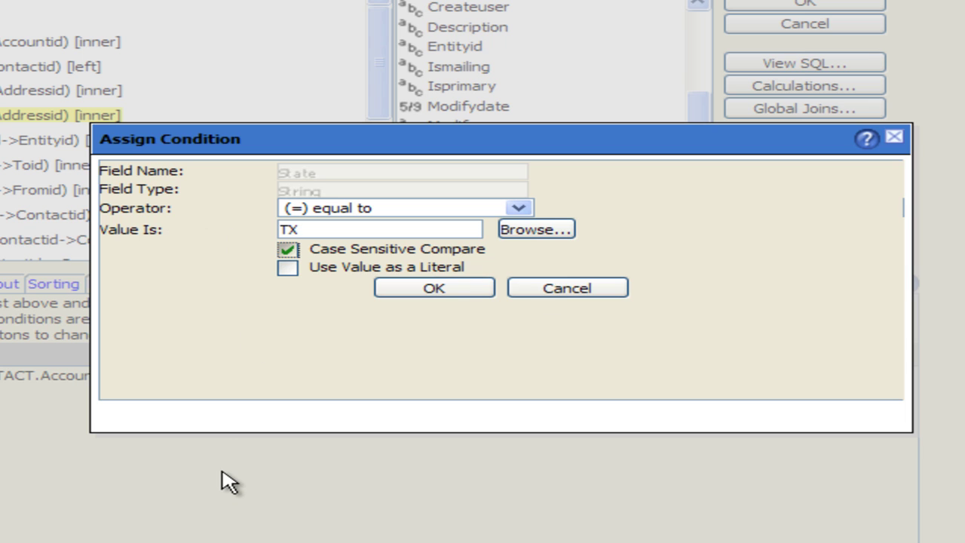
left_click(436, 291)
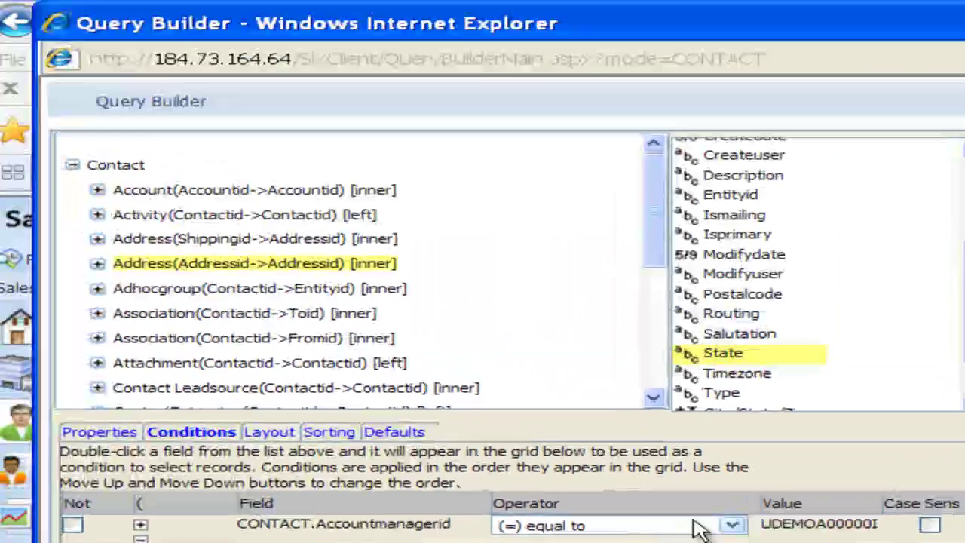
Add another case-insensitive condition that the address State equals MI.
double_click(723, 355)
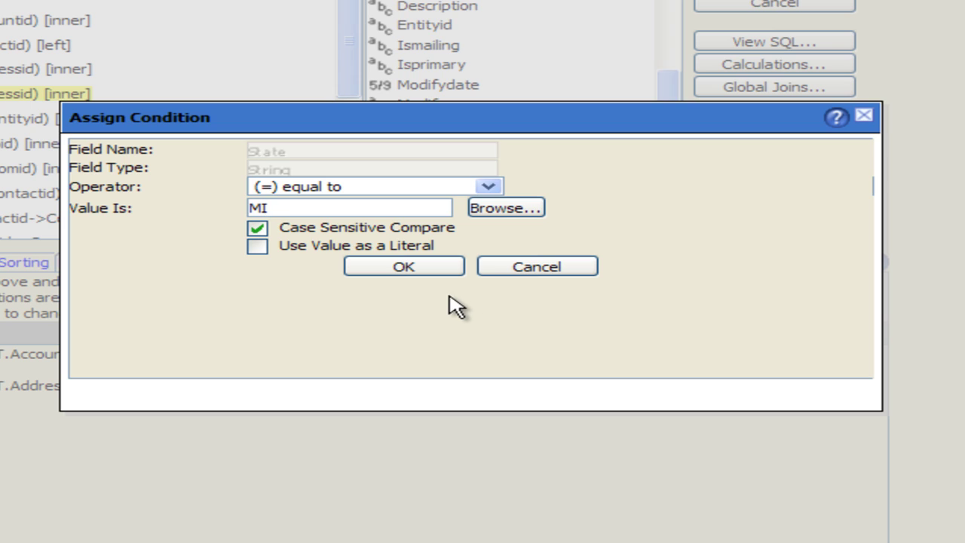
left_click(256, 228)
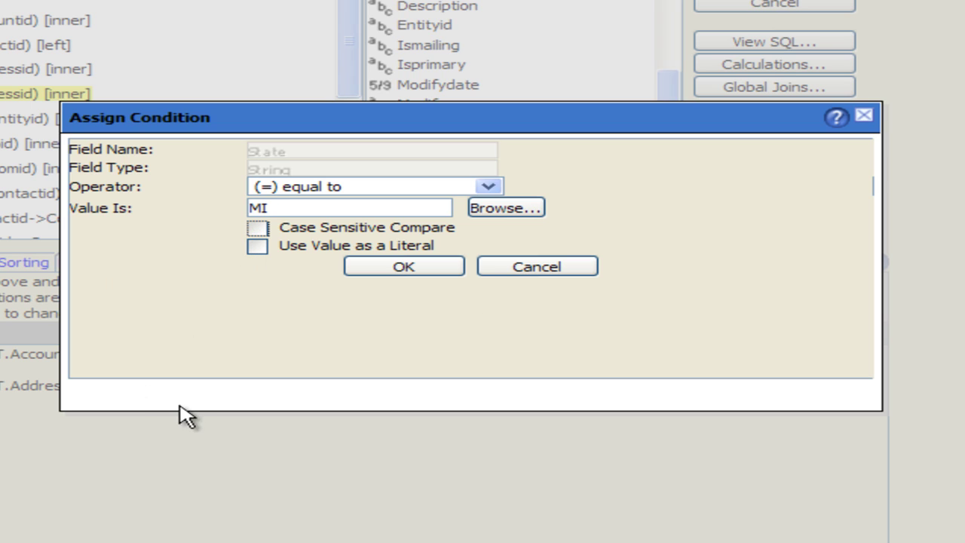
left_click(405, 267)
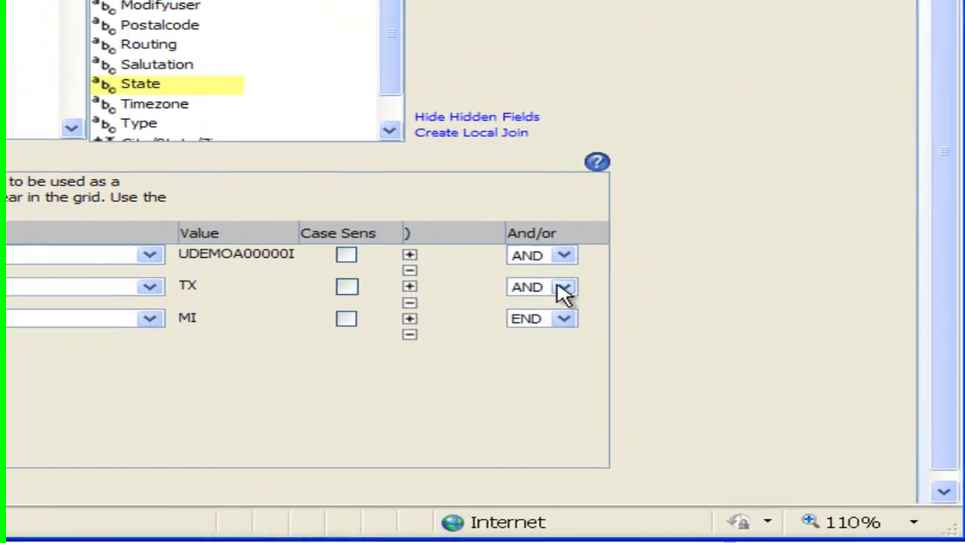
Join the TX and MI state conditions with OR and wrap them in parentheses.
left_click(564, 289)
left_click(537, 323)
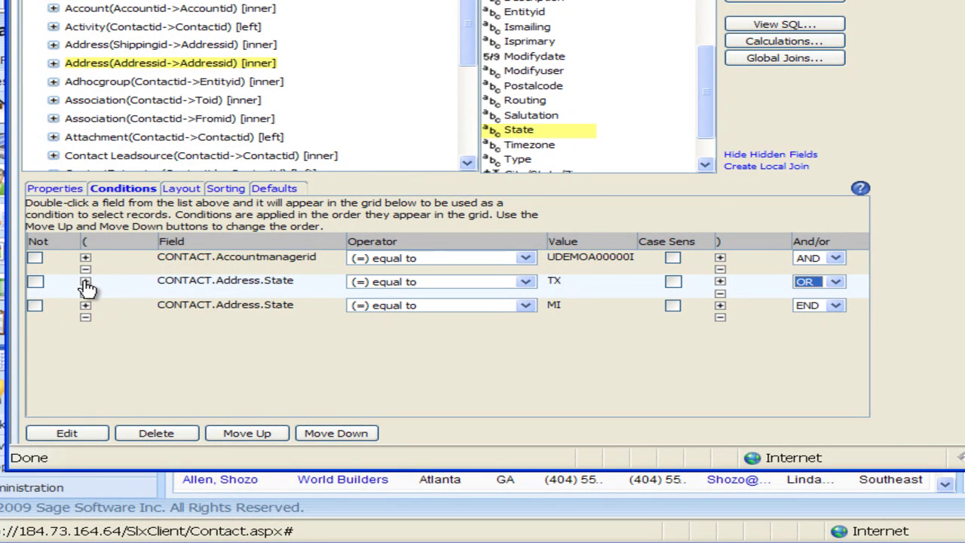
left_click(86, 285)
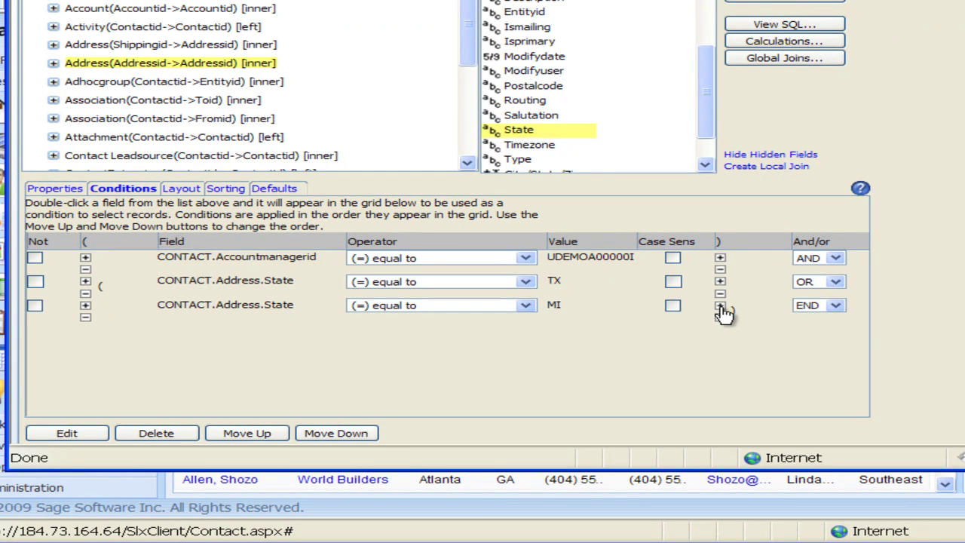
left_click(720, 305)
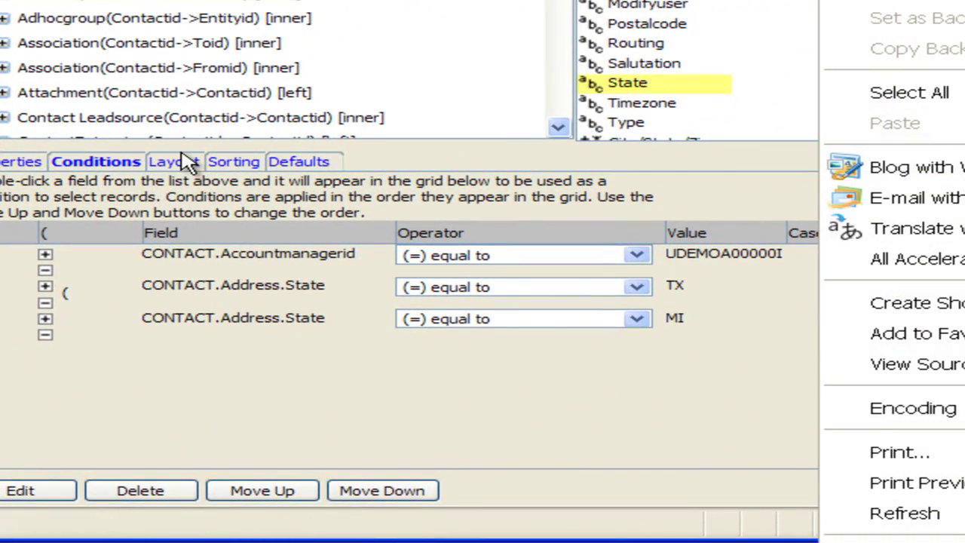
Review the query's Layout, Sorting and Defaults tabs.
left_click(181, 166)
left_click(184, 166)
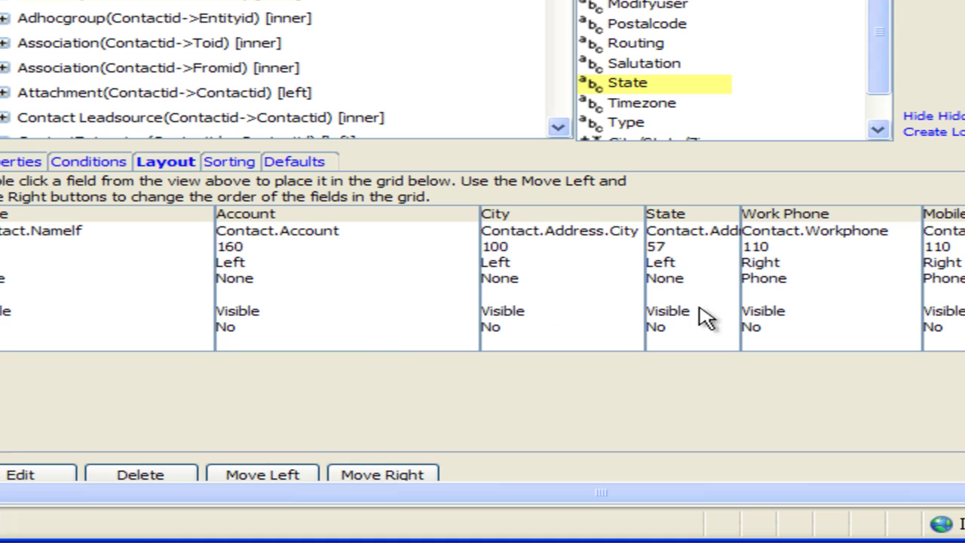
mouse_move(800, 331)
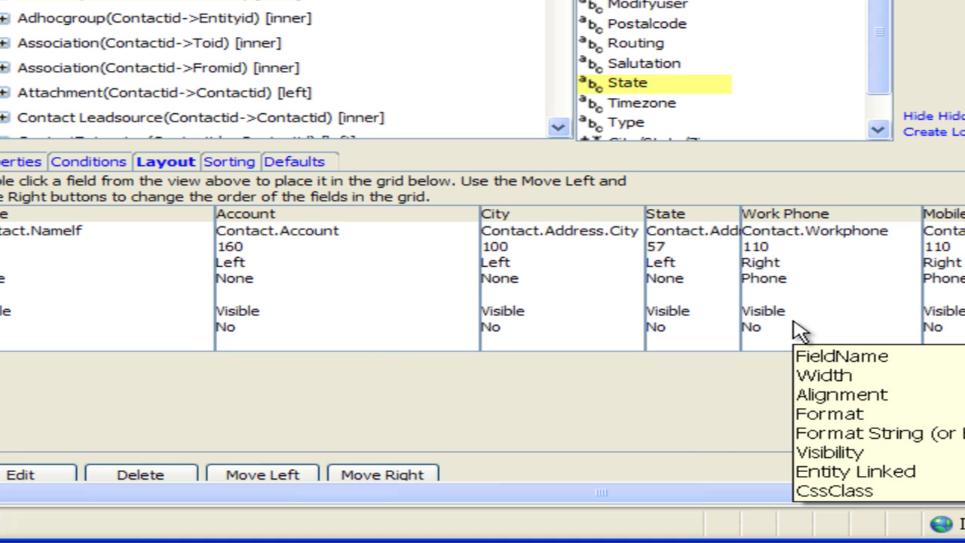
left_click(218, 164)
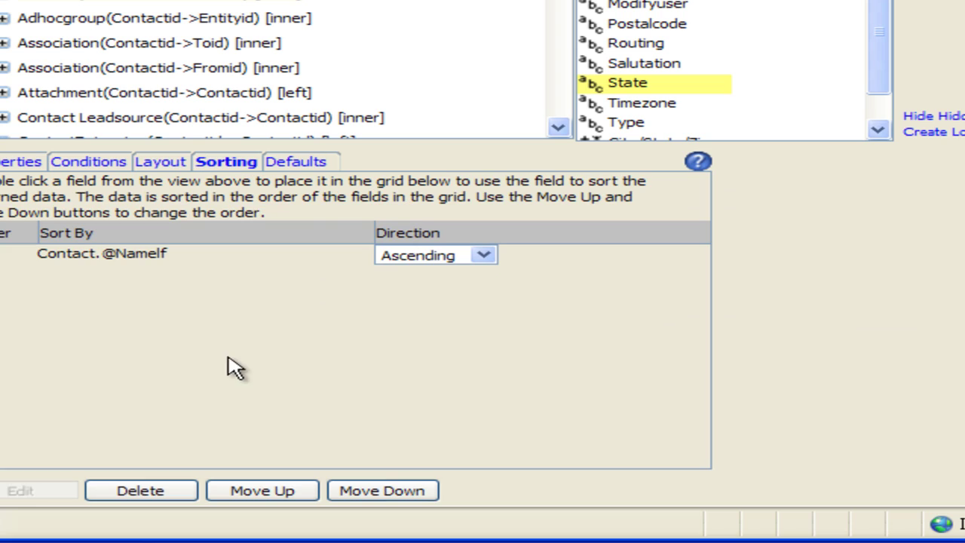
left_click(307, 166)
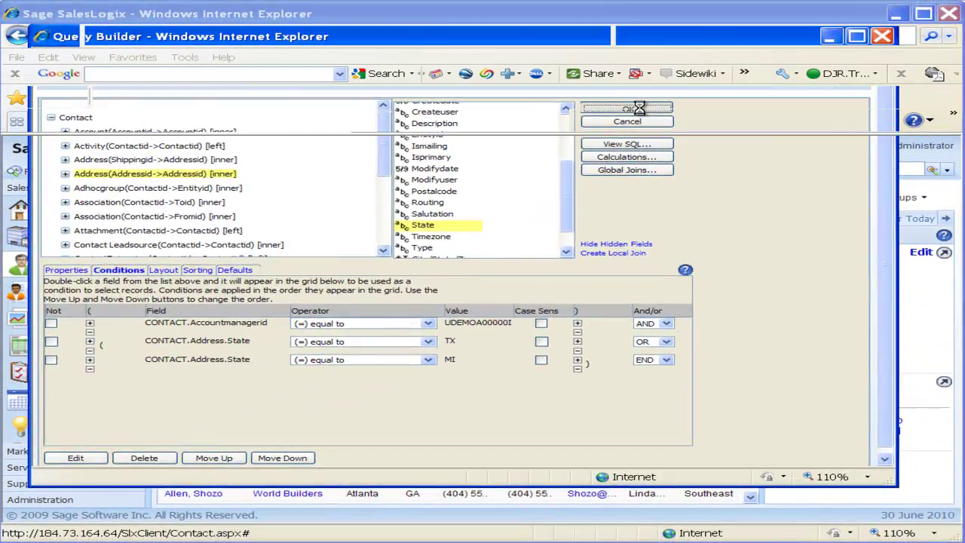
Save the query to open the TX and MI group listing 70 contacts.
left_click(492, 76)
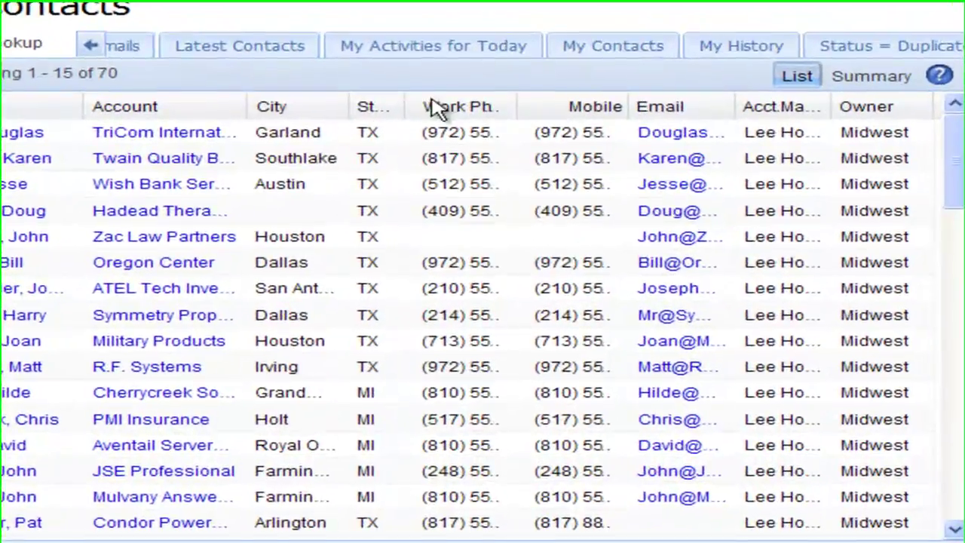
left_click_drag(98, 72, 128, 80)
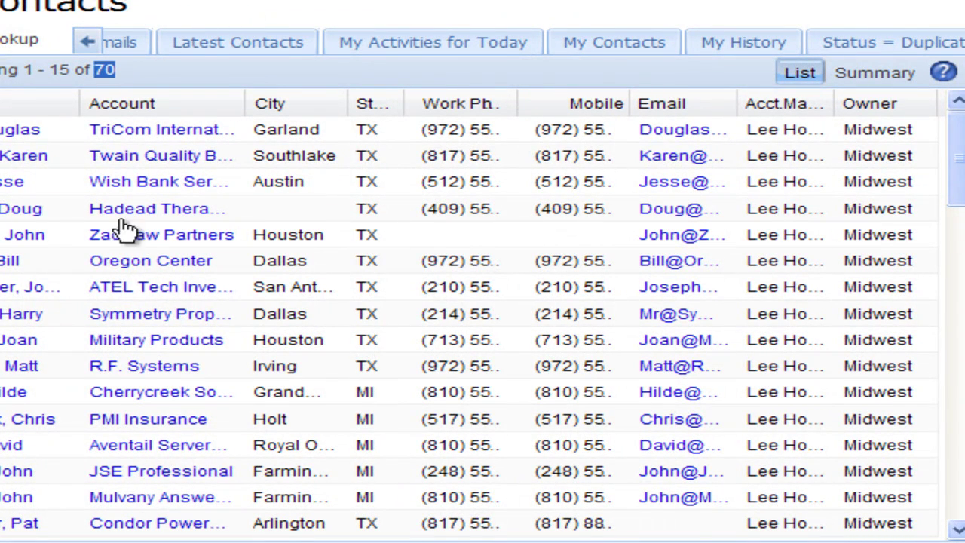